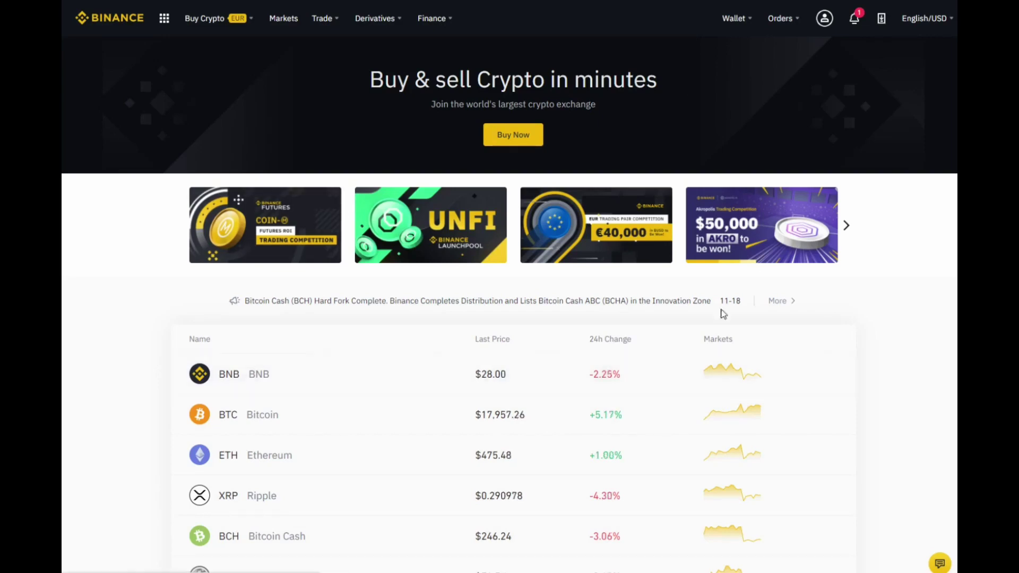
Open Wallet Overview and review the 0.21029639 BTC (≈ $3,789.65) estimated balance by account
{"action": "mouse_move", "coordinate": [164, 22]}
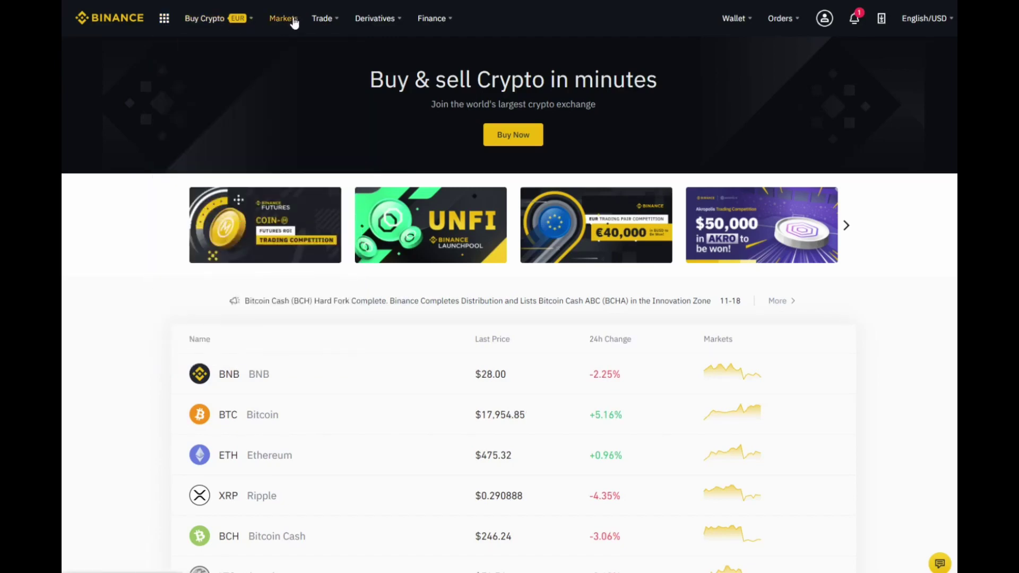
{"action": "mouse_move", "coordinate": [325, 24]}
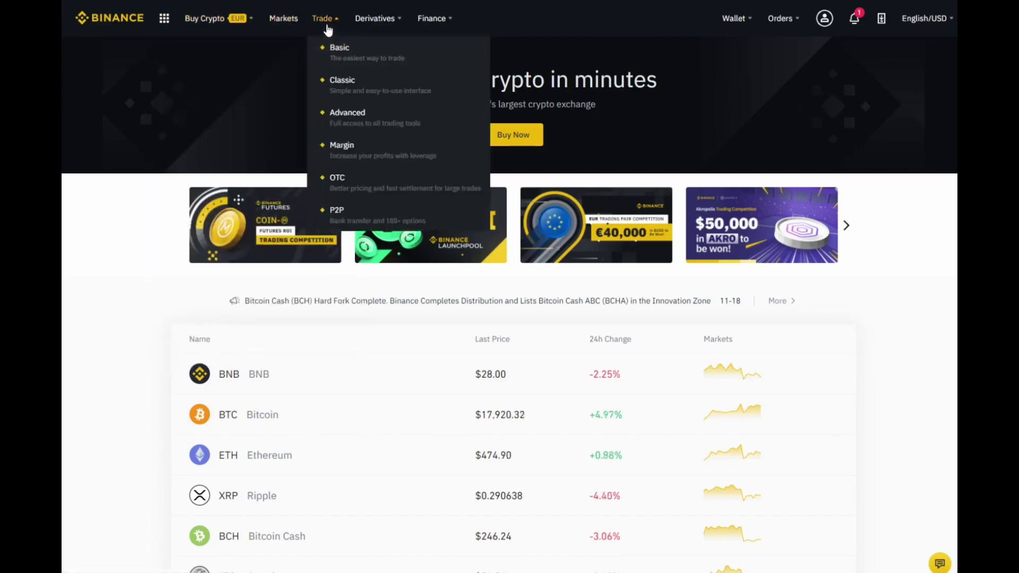
{"action": "mouse_move", "coordinate": [366, 21]}
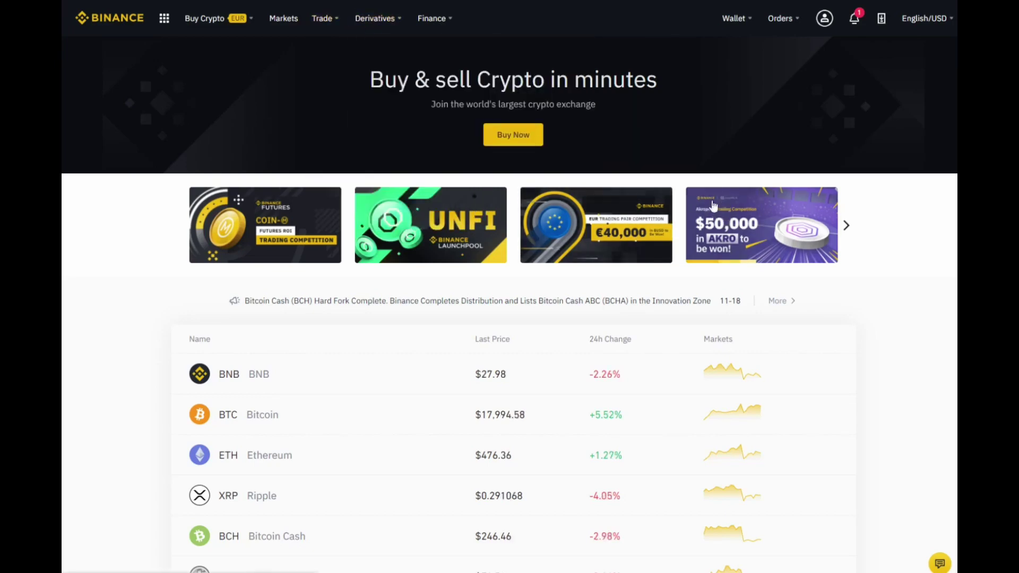
{"action": "mouse_move", "coordinate": [448, 25]}
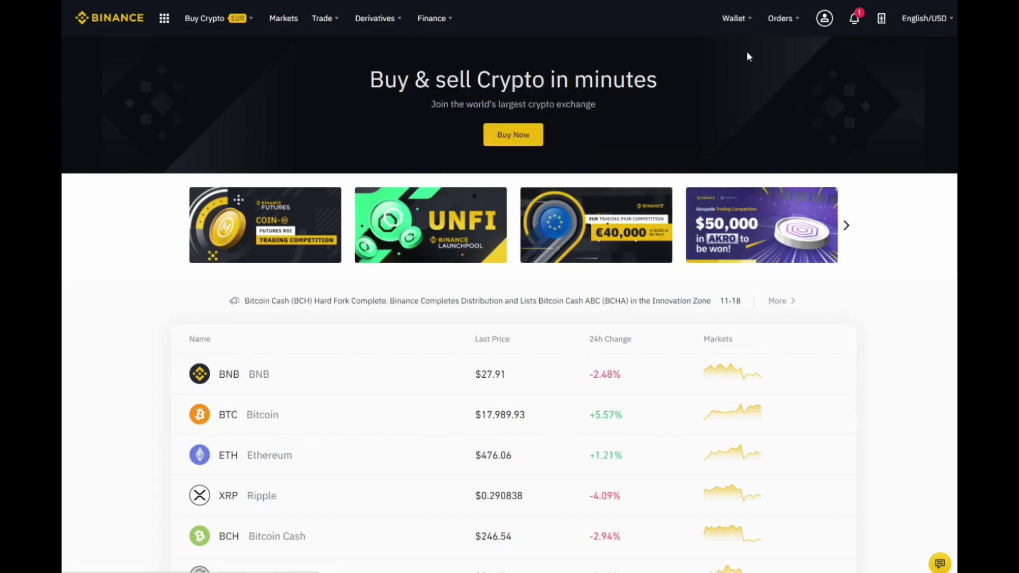
{"action": "mouse_move", "coordinate": [747, 22]}
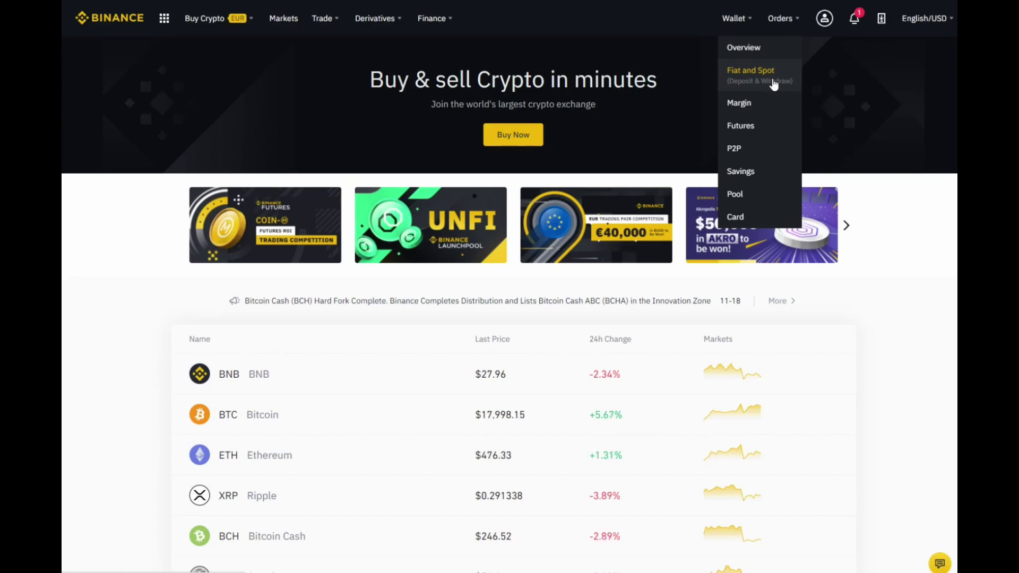
{"action": "mouse_move", "coordinate": [789, 20]}
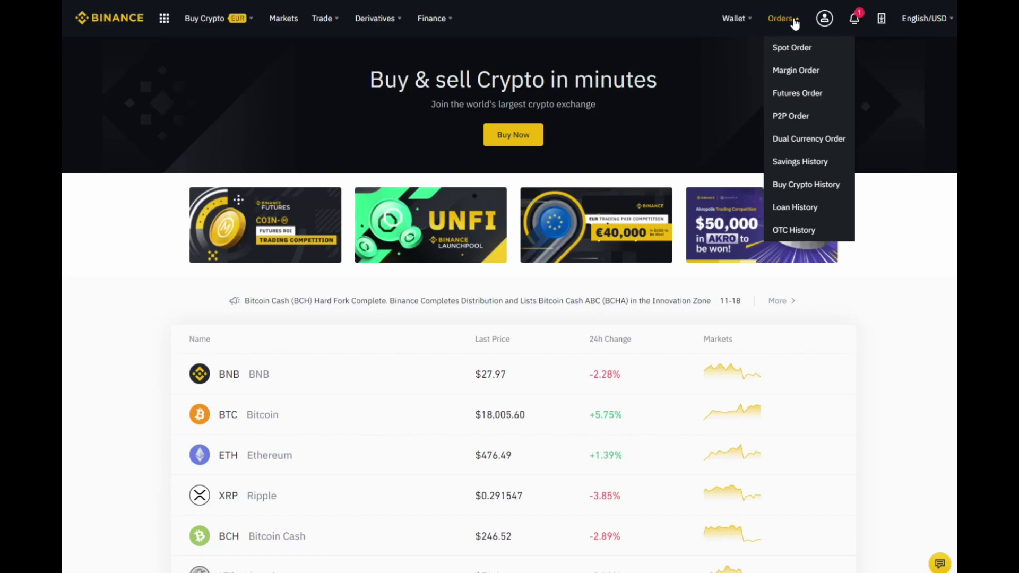
{"action": "mouse_move", "coordinate": [826, 22]}
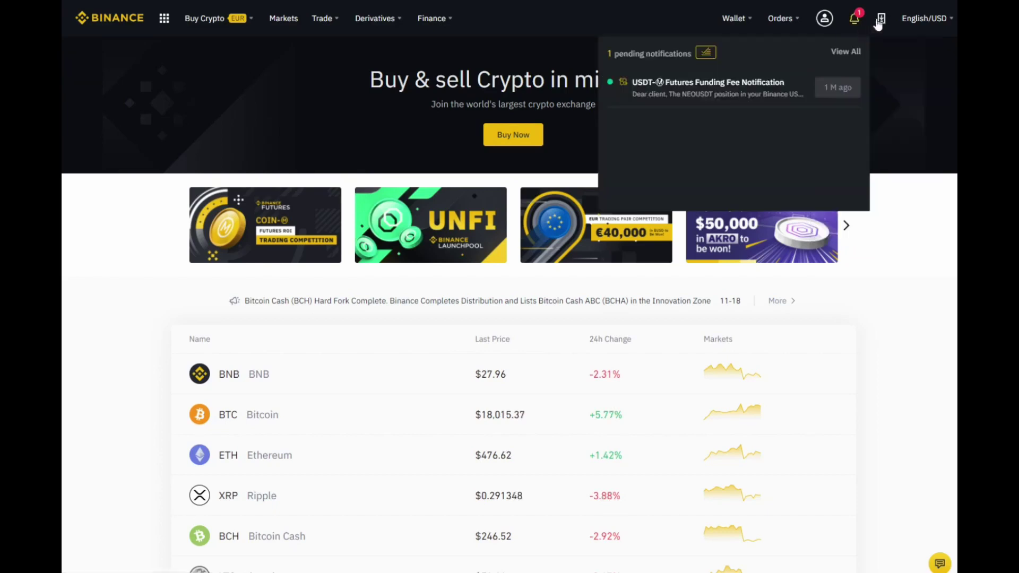
{"action": "mouse_move", "coordinate": [883, 23]}
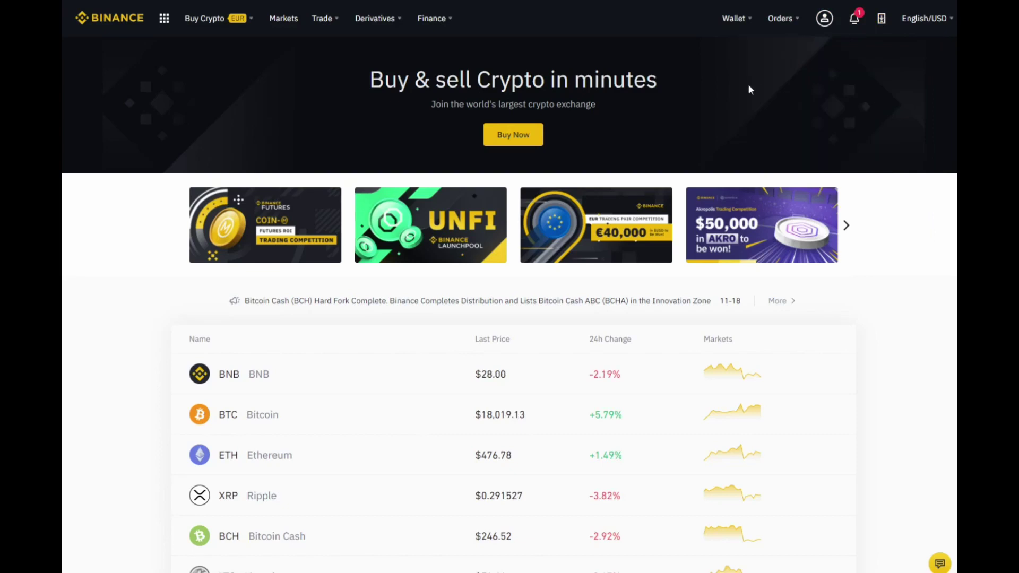
{"action": "left_click", "coordinate": [733, 58]}
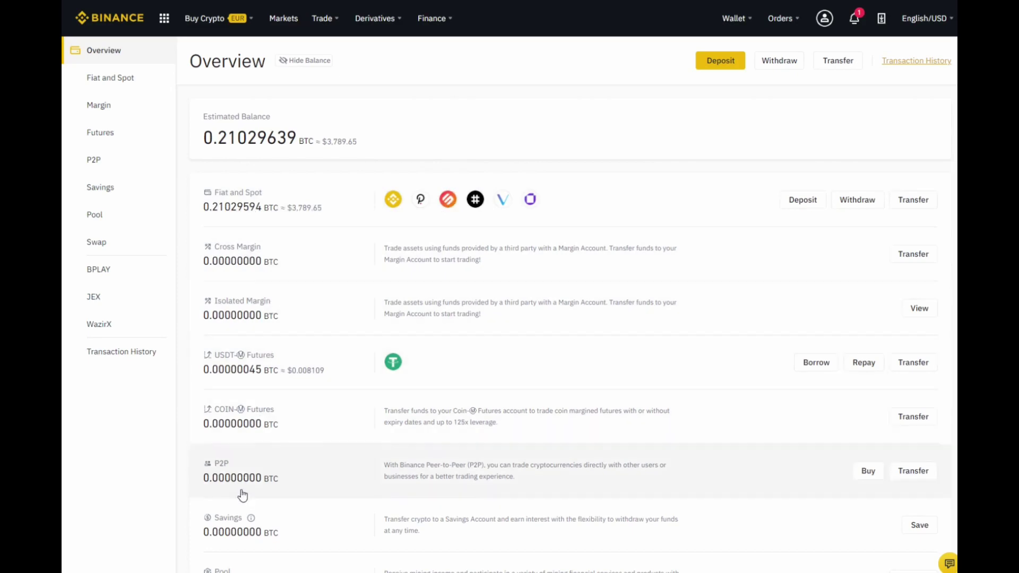
{"action": "scroll", "coordinate": [242, 493], "scroll_direction": "down", "scroll_amount": 1}
{"action": "scroll", "coordinate": [241, 494], "scroll_direction": "up", "scroll_amount": 1}
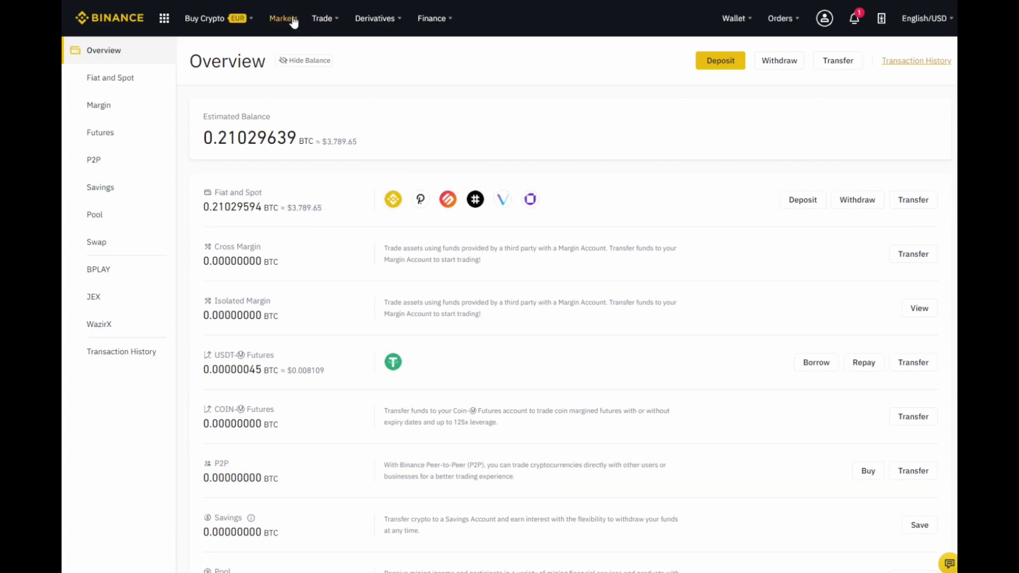
Open the classic BTC/USDT trading page and zoom its candlestick chart in fullscreen
{"action": "left_click", "coordinate": [322, 19]}
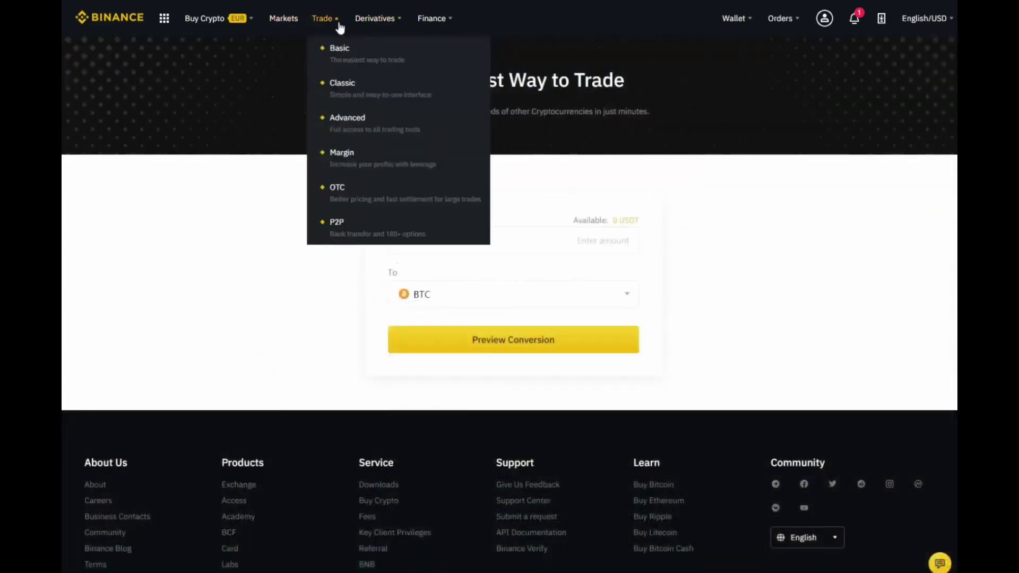
{"action": "left_click", "coordinate": [354, 89]}
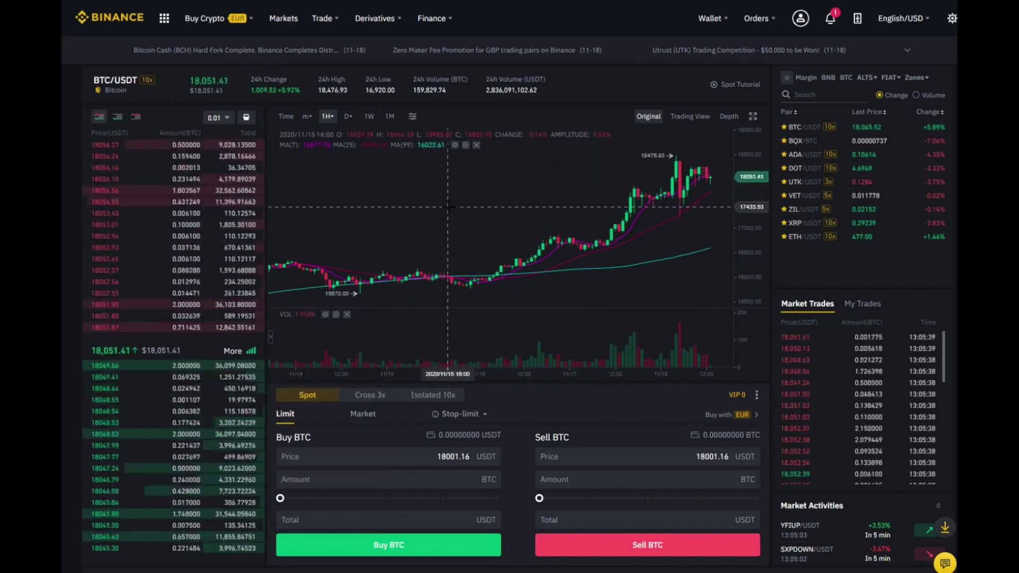
{"action": "left_click", "coordinate": [754, 117]}
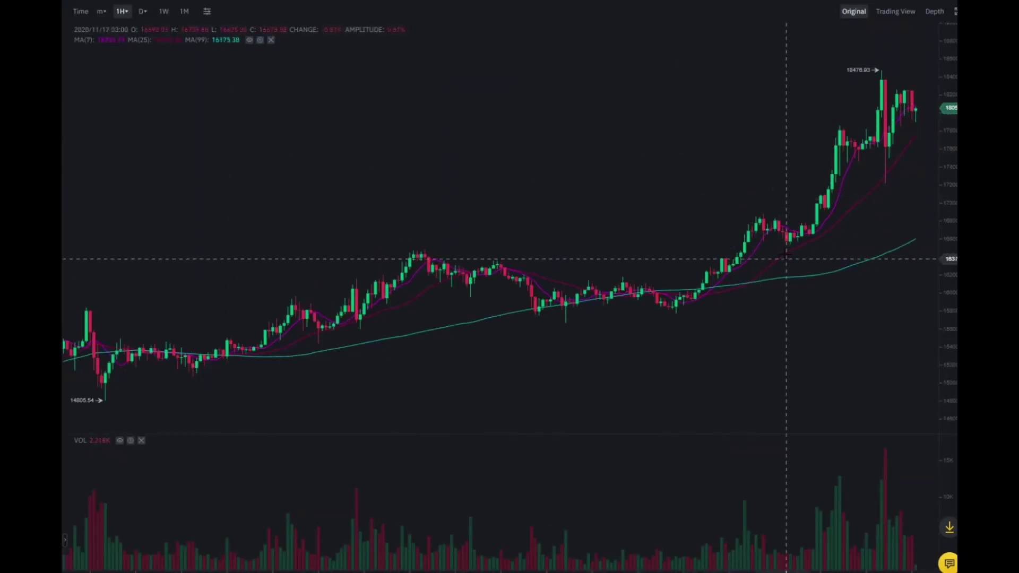
{"action": "scroll", "coordinate": [582, 394], "scroll_direction": "down", "scroll_amount": 3}
{"action": "scroll", "coordinate": [579, 393], "scroll_direction": "up", "scroll_amount": 5}
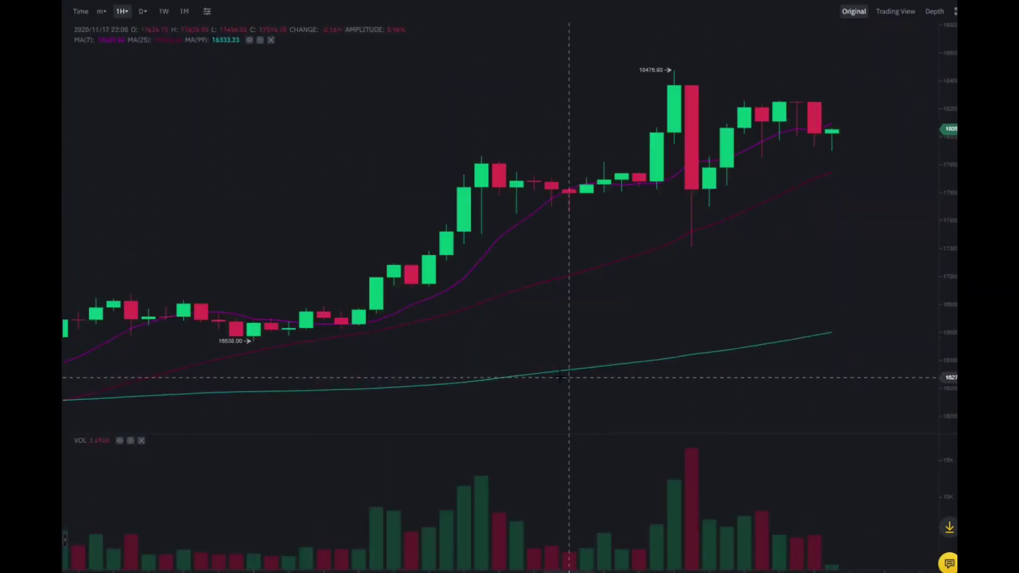
{"action": "mouse_move", "coordinate": [148, 20]}
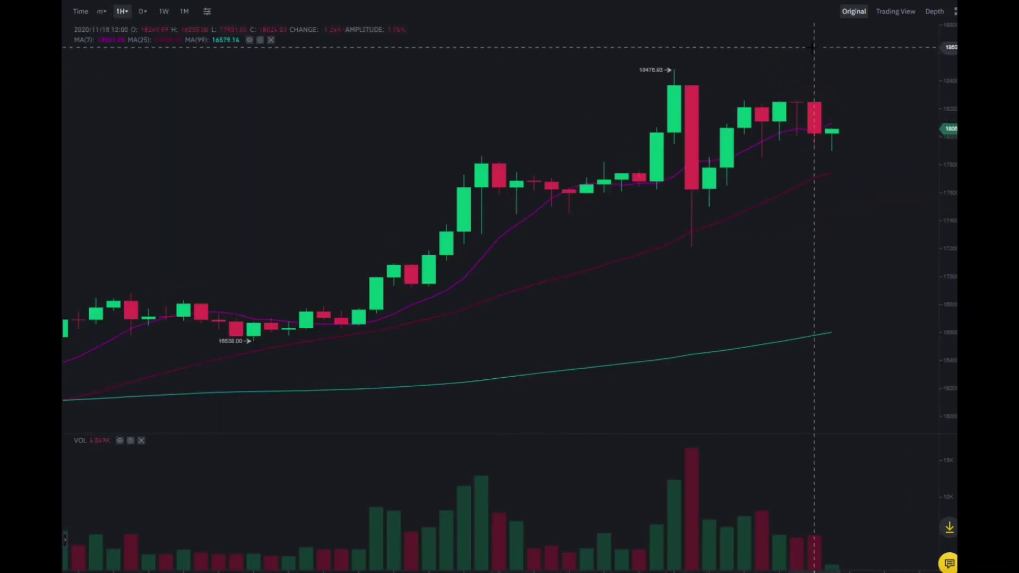
{"action": "left_click", "coordinate": [955, 12]}
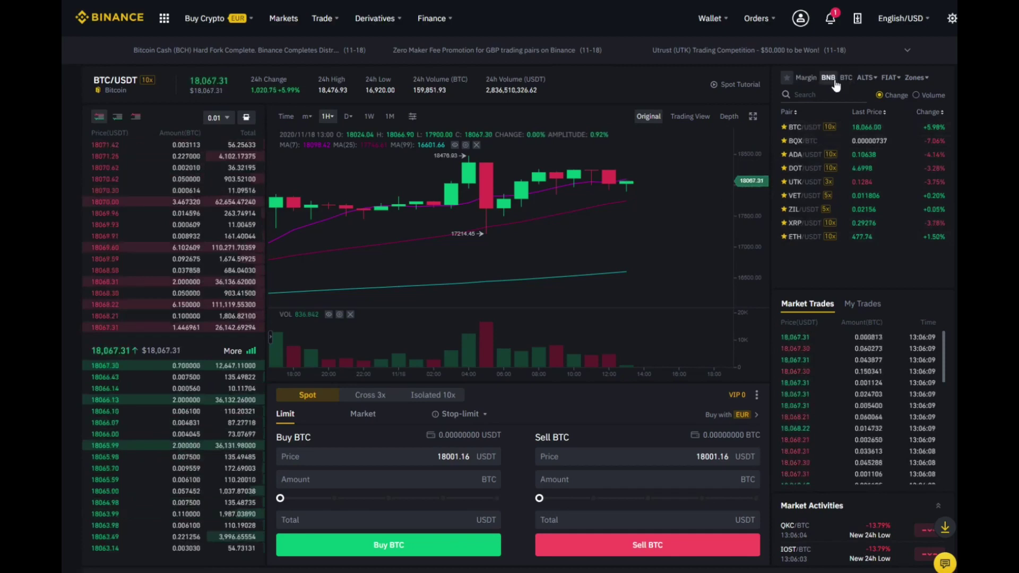
Search 'DOT' among the BTC-quoted pairs and switch to DOT/BTC
{"action": "mouse_move", "coordinate": [866, 83]}
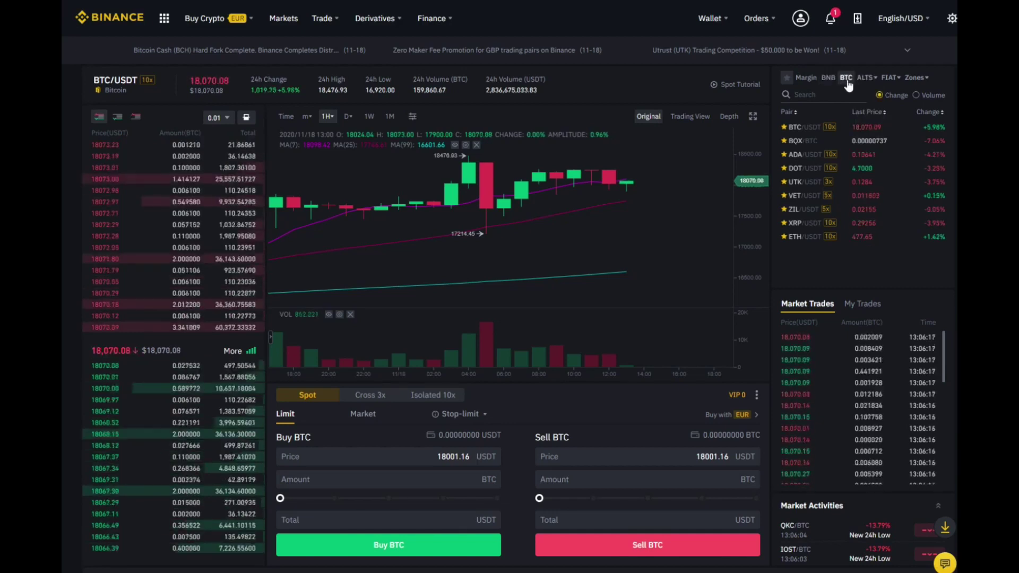
{"action": "left_click", "coordinate": [846, 77]}
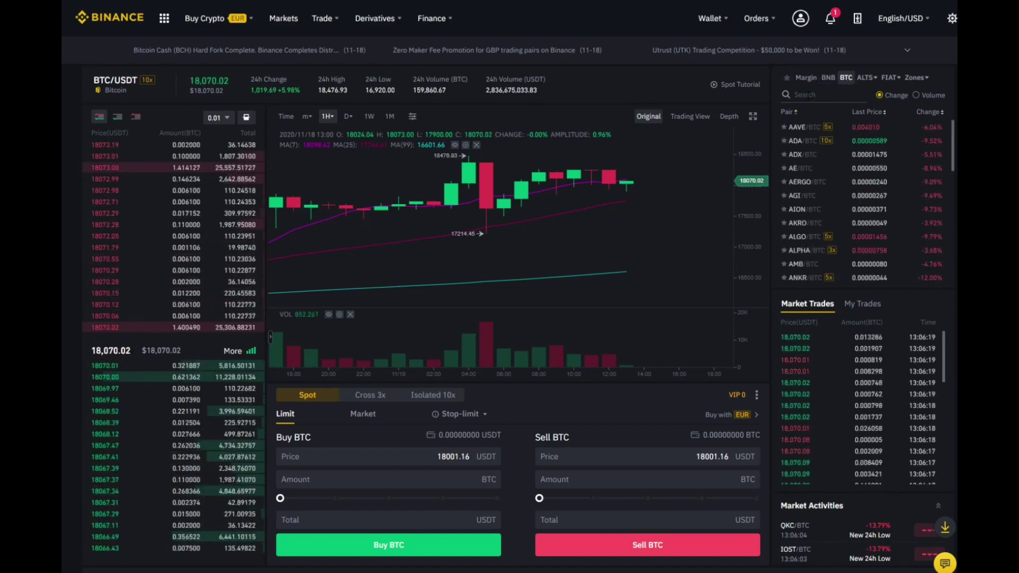
{"action": "left_click", "coordinate": [812, 94]}
{"action": "type", "text": "DOT"}
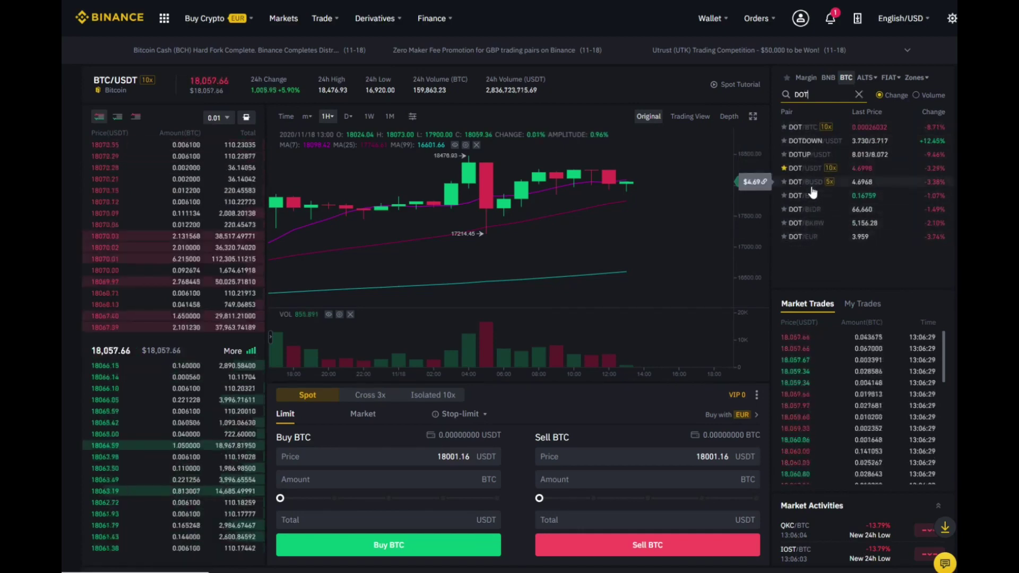
{"action": "left_click", "coordinate": [804, 127]}
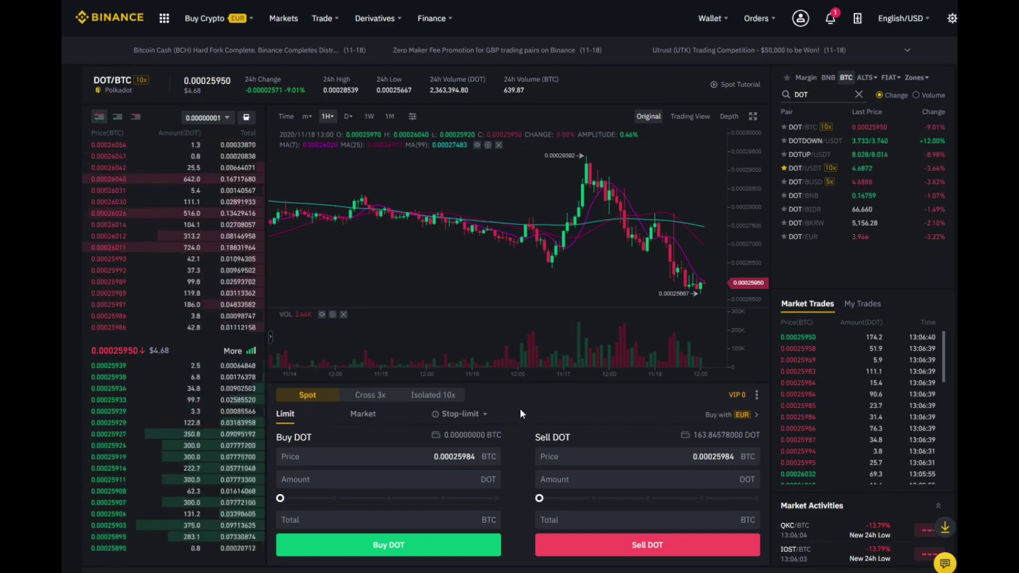
Set the DOT buy limit to 100 DOT at the 0.00025914 BTC bid
{"action": "scroll", "coordinate": [512, 404], "scroll_direction": "down", "scroll_amount": 1}
{"action": "scroll", "coordinate": [511, 403], "scroll_direction": "down", "scroll_amount": 1}
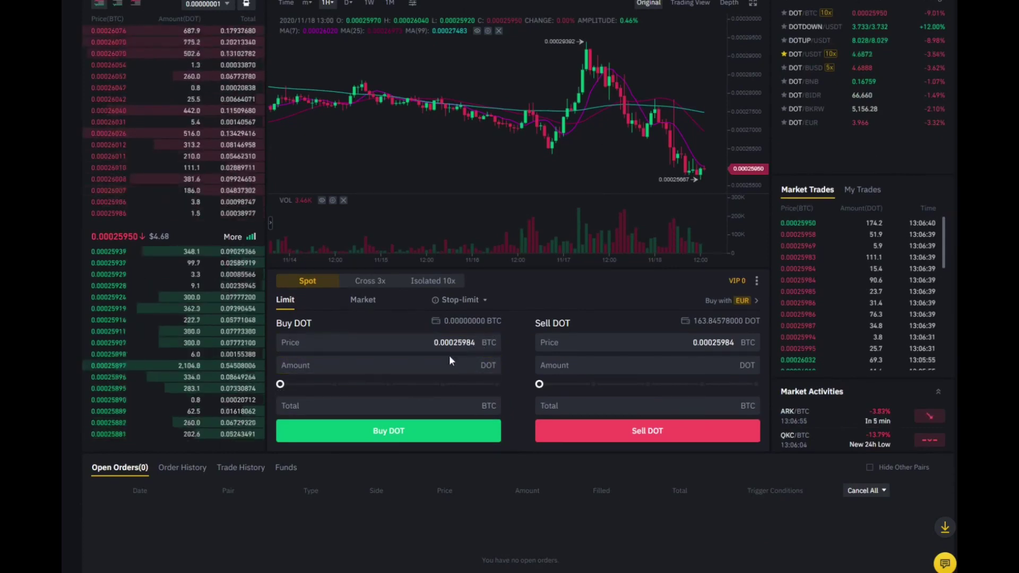
{"action": "mouse_move", "coordinate": [166, 222]}
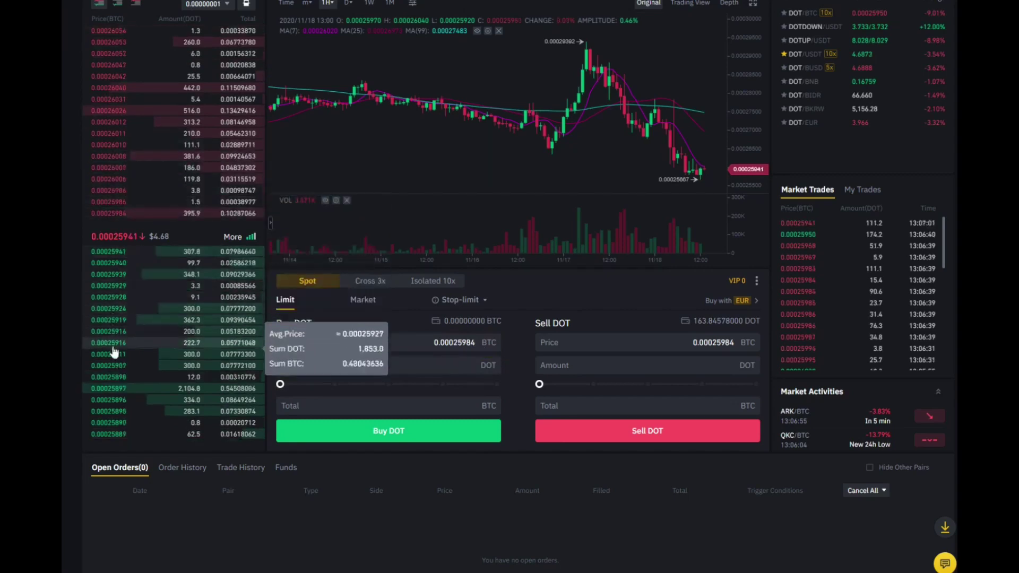
{"action": "left_click", "coordinate": [114, 336]}
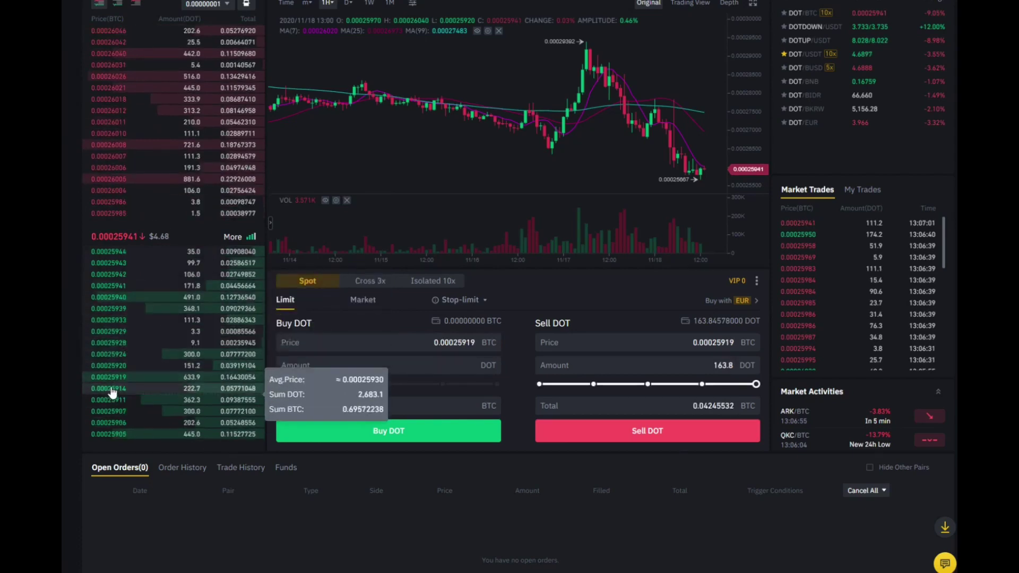
{"action": "left_click", "coordinate": [111, 392]}
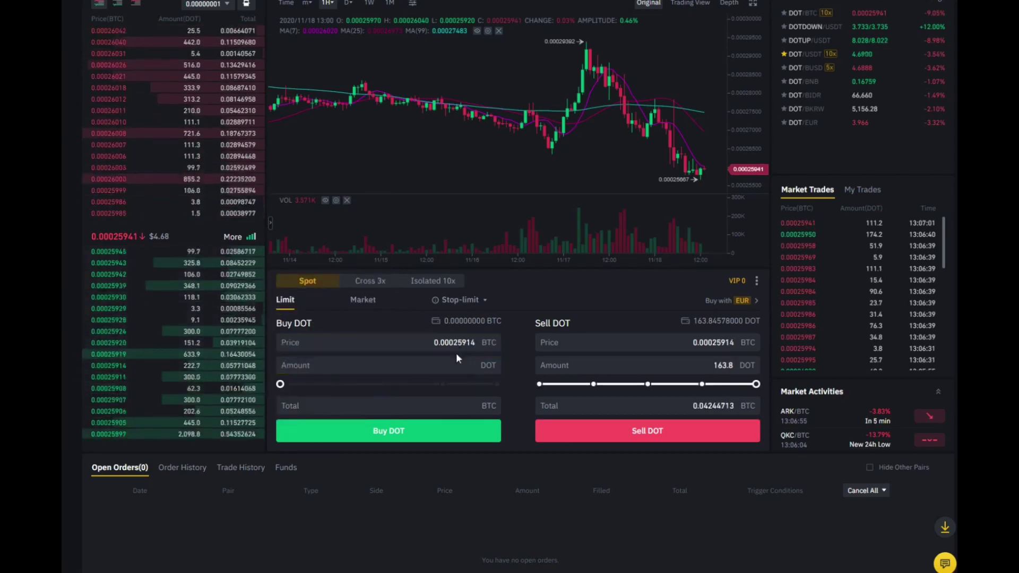
{"action": "left_click", "coordinate": [287, 369]}
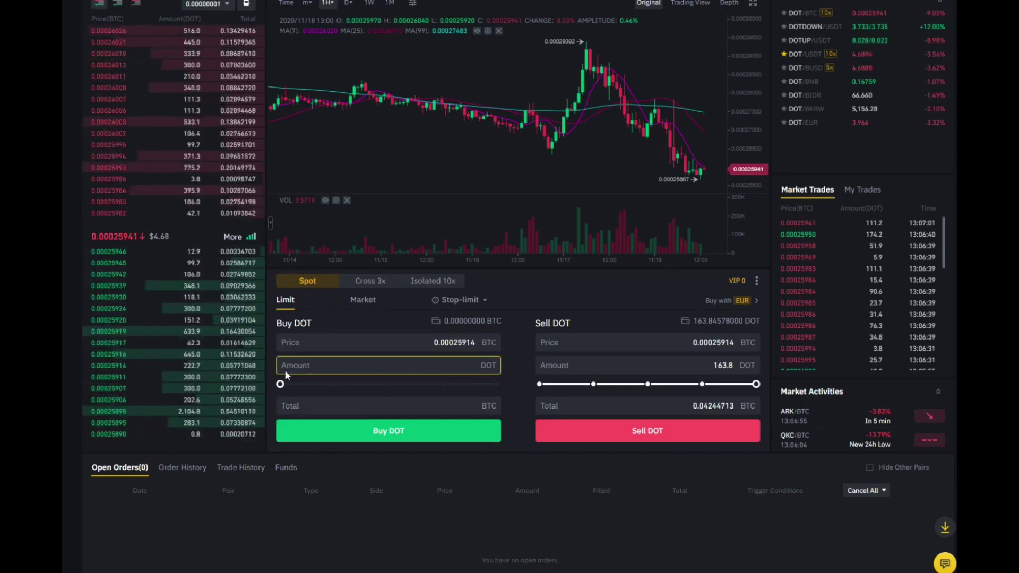
{"action": "left_click", "coordinate": [287, 343]}
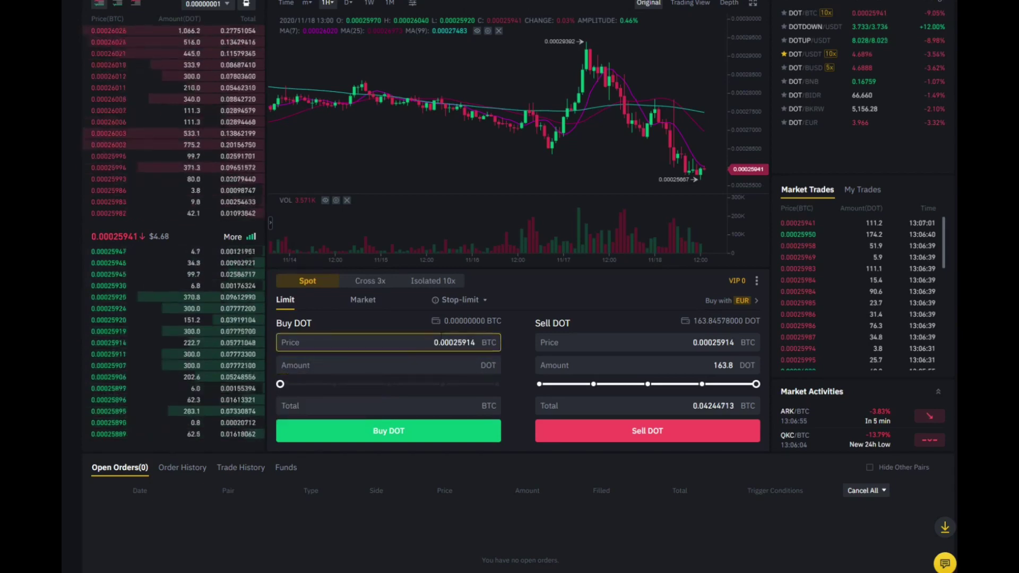
{"action": "left_click", "coordinate": [413, 370]}
{"action": "type", "text": "100"}
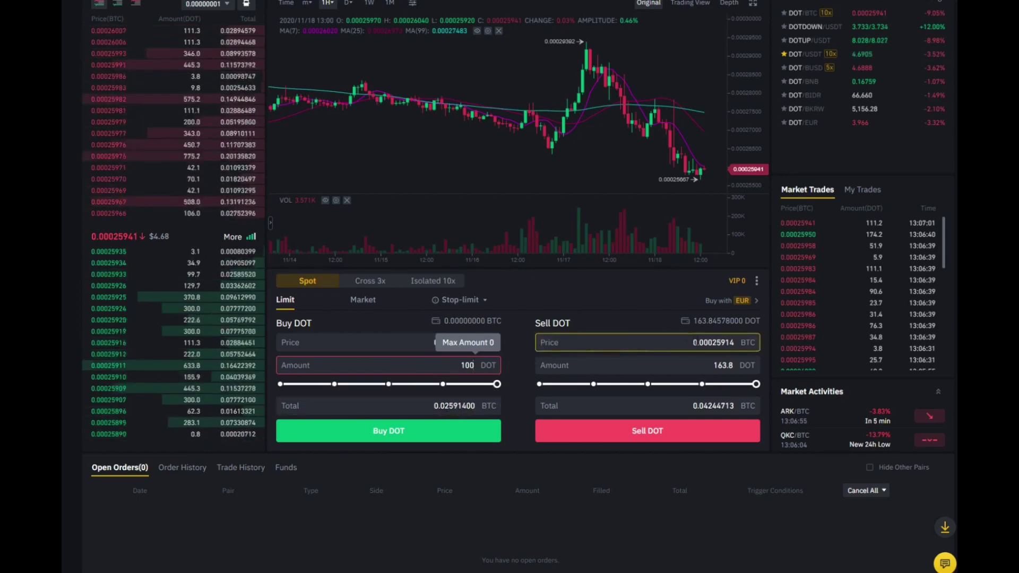
Review the 163.8 DOT sell limit at 0.00025914 BTC, then scroll back to the top
{"action": "scroll", "coordinate": [591, 351], "scroll_direction": "up", "scroll_amount": 1}
{"action": "left_click", "coordinate": [676, 399]}
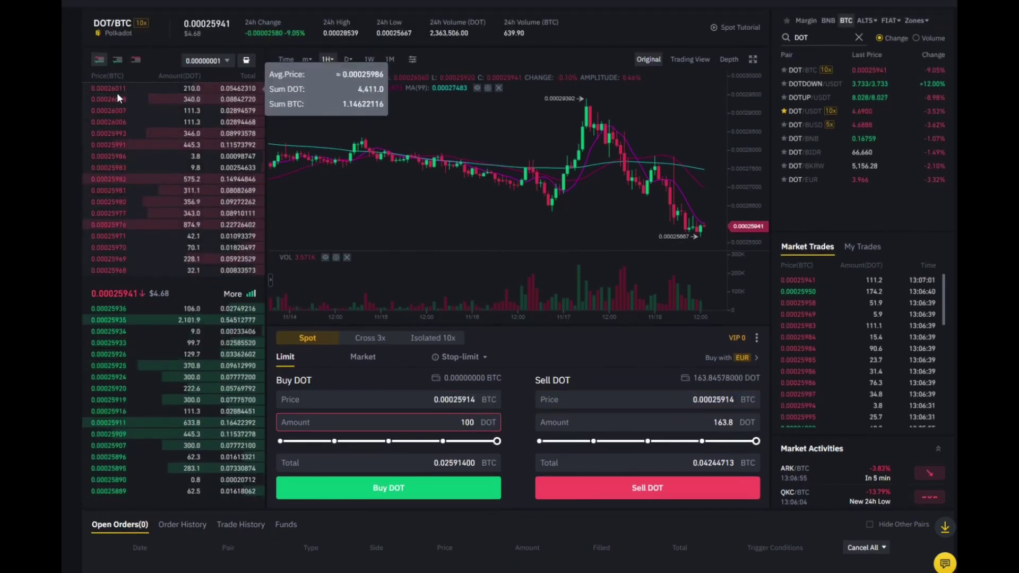
{"action": "left_click", "coordinate": [723, 422]}
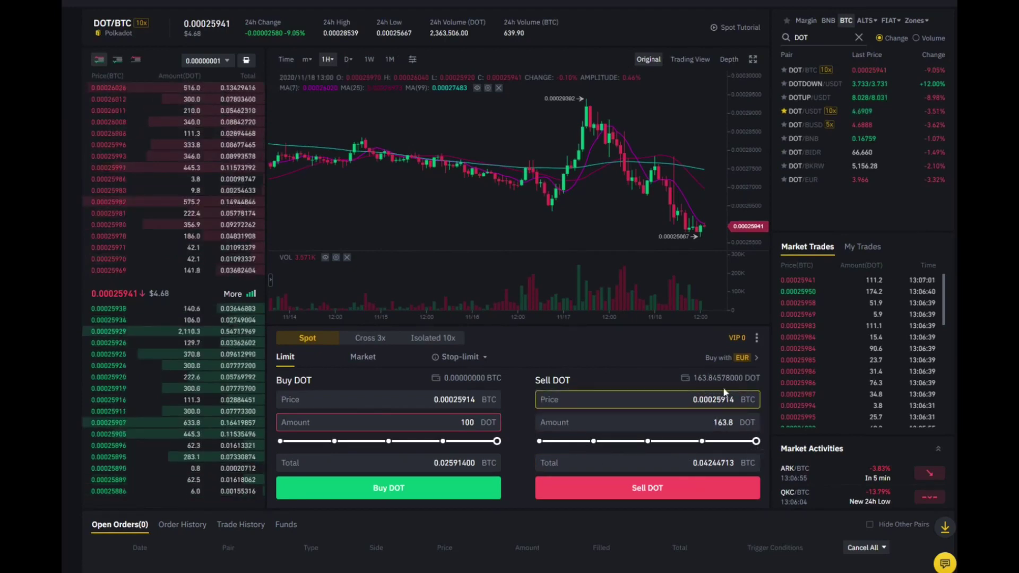
{"action": "scroll", "coordinate": [841, 199], "scroll_direction": "up", "scroll_amount": 1}
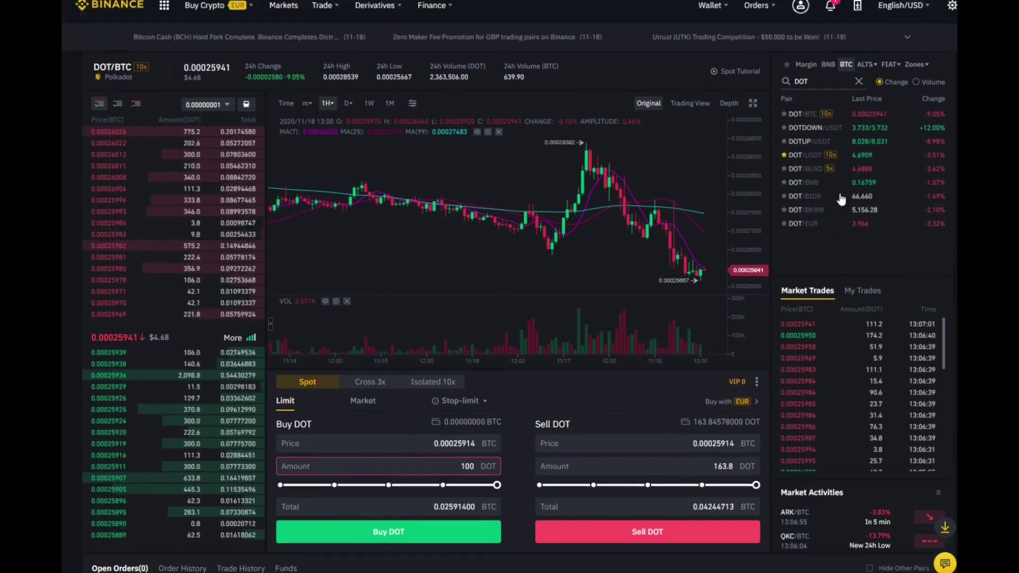
{"action": "scroll", "coordinate": [841, 199], "scroll_direction": "up", "scroll_amount": 1}
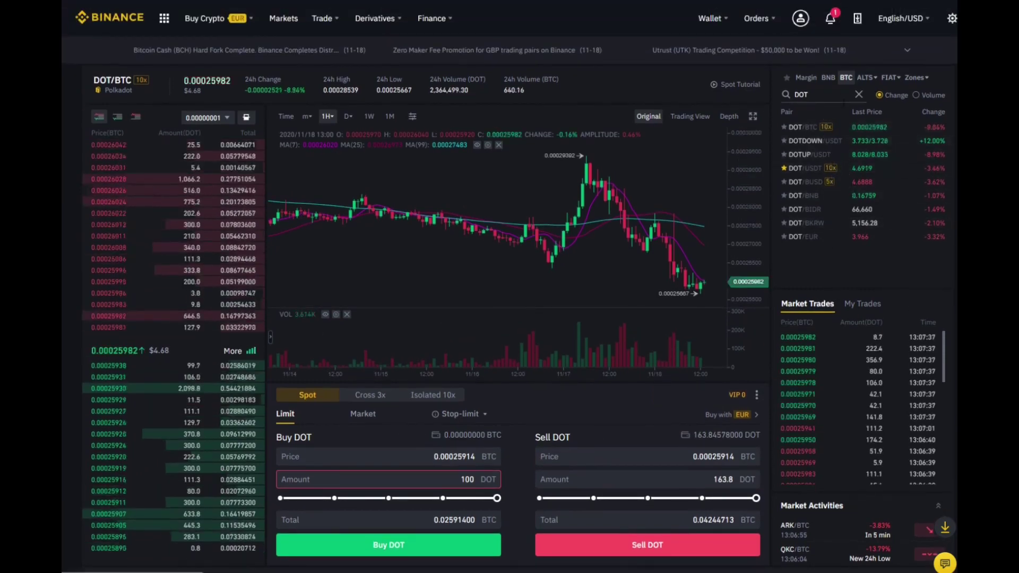
Switch to DOT/USDT and enter a buy limit of 100 DOT at 2 USDT, totalling 200 USDT
{"action": "left_click", "coordinate": [807, 169]}
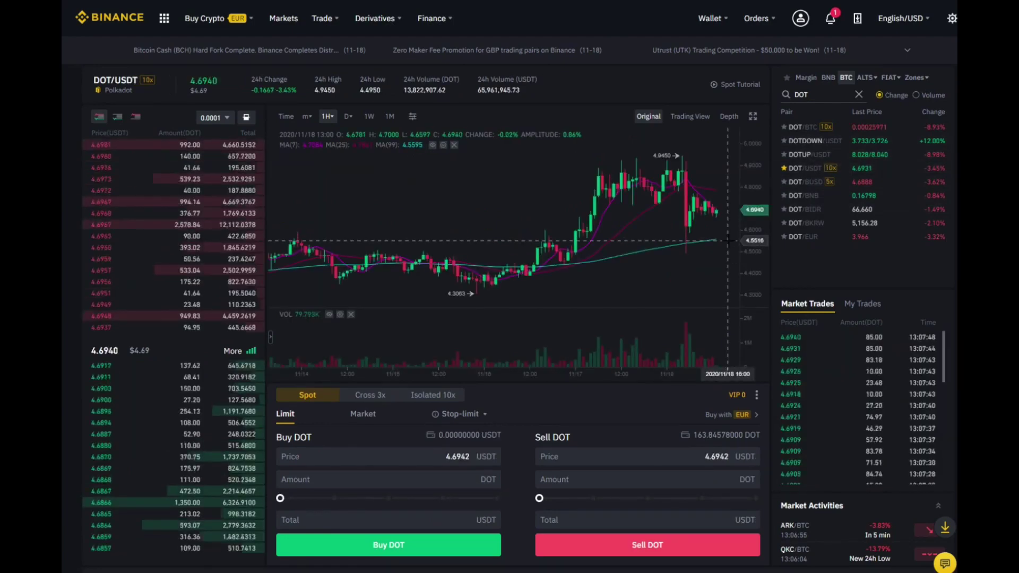
{"action": "left_click", "coordinate": [390, 455]}
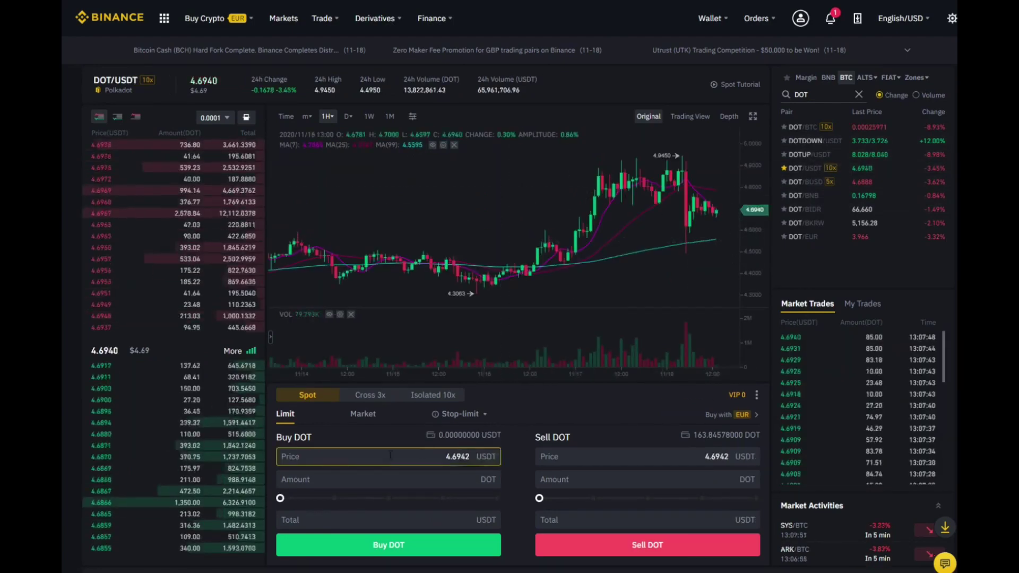
{"action": "left_click", "coordinate": [472, 457]}
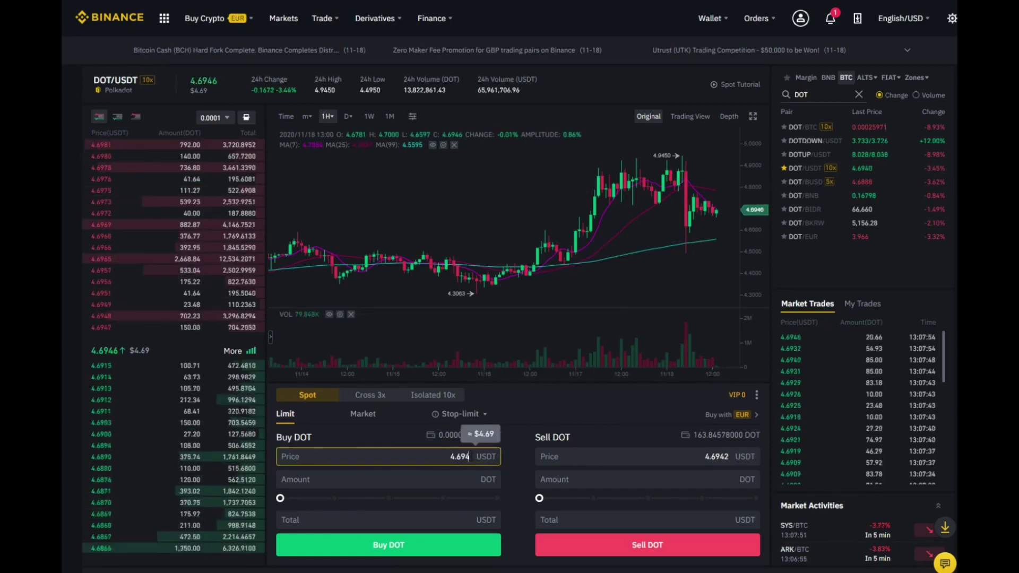
{"action": "key", "text": "BackSpace"}
{"action": "key", "text": "BackSpace"}
{"action": "key", "text": "BackSpace"}
{"action": "key", "text": "BackSpace"}
{"action": "key", "text": "BackSpace"}
{"action": "type", "text": "2"}
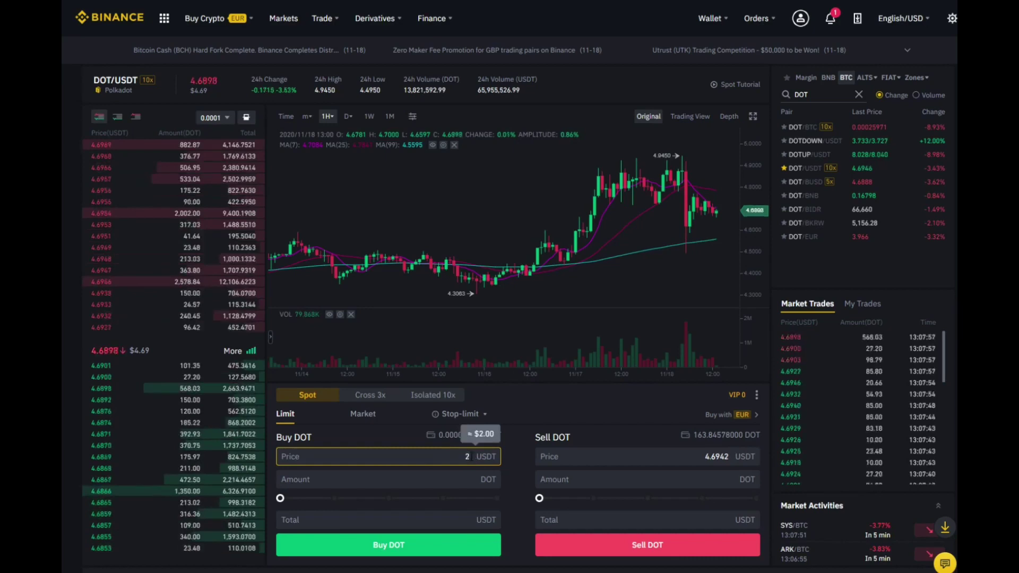
{"action": "left_click", "coordinate": [457, 480]}
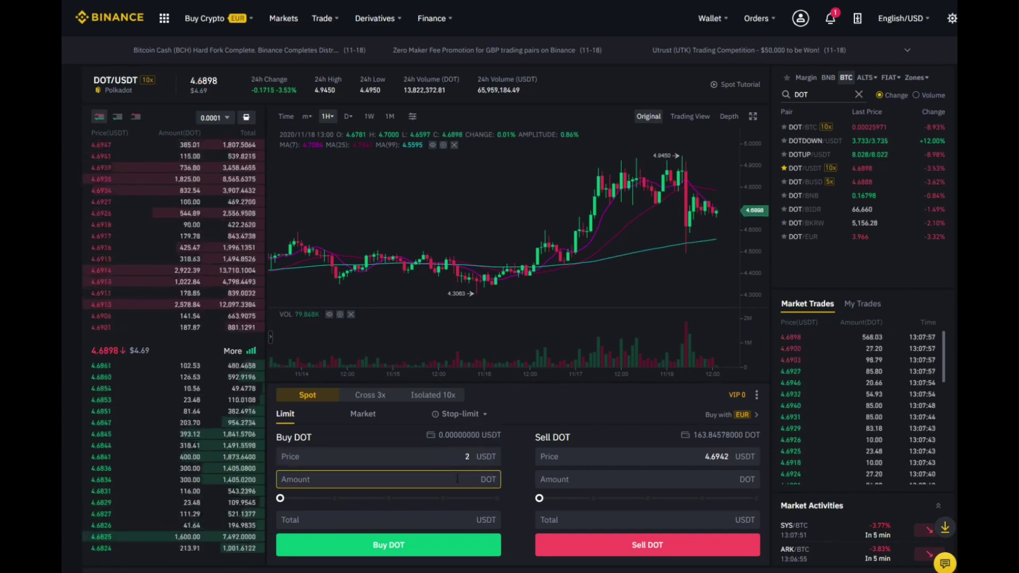
{"action": "type", "text": "100"}
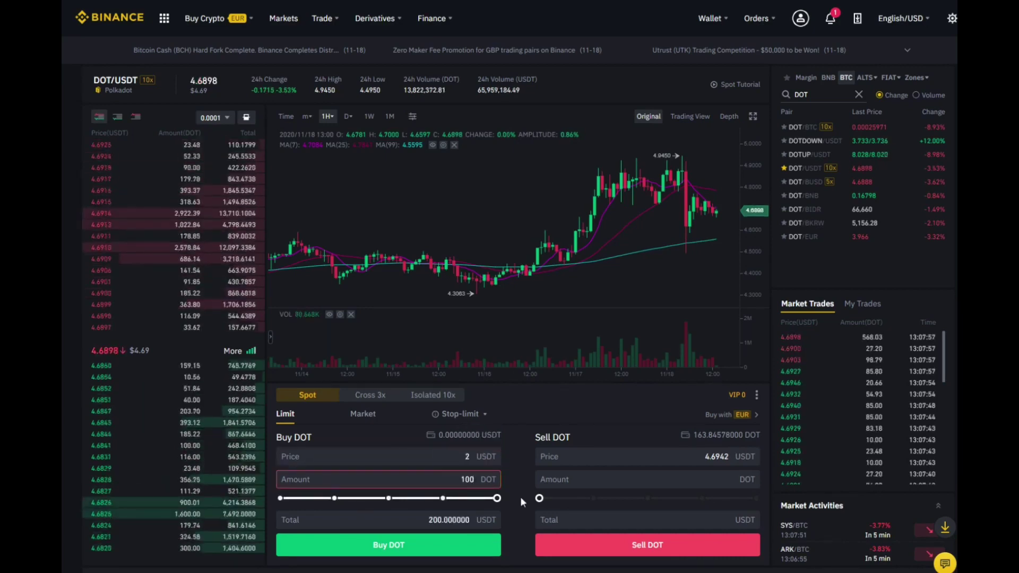
{"action": "left_click", "coordinate": [448, 521]}
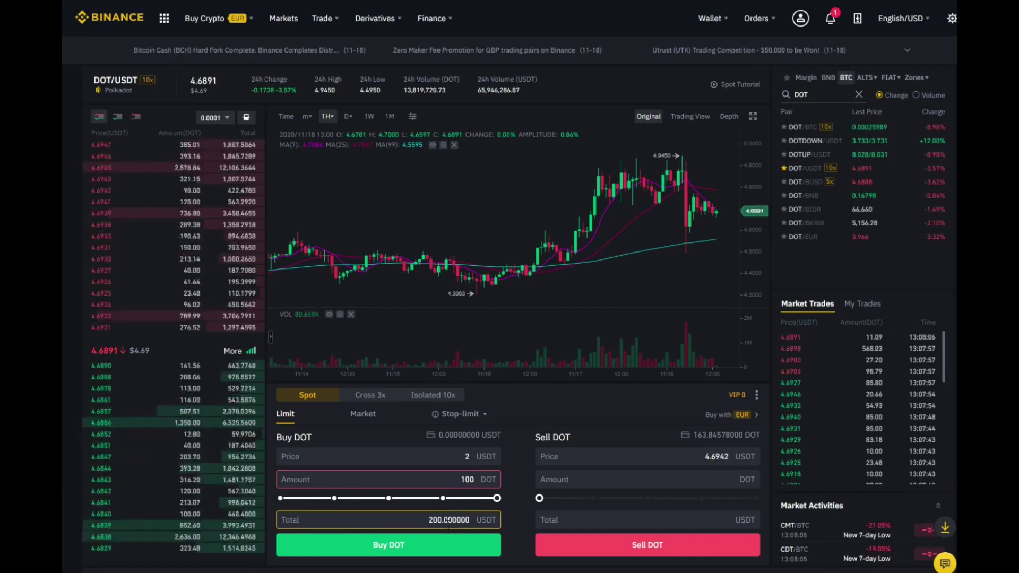
Replace the 4.6942 sell price with 100 USDT and sell 10 DOT, totalling 1000 USDT
{"action": "left_click", "coordinate": [706, 457]}
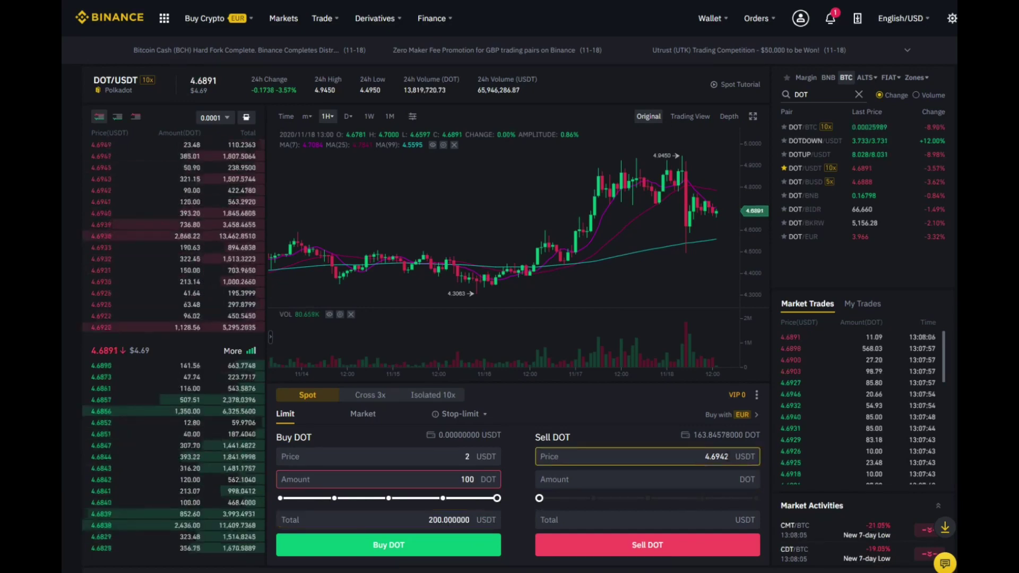
{"action": "key", "text": "BackSpace"}
{"action": "key", "text": "BackSpace"}
{"action": "key", "text": "BackSpace"}
{"action": "key", "text": "BackSpace"}
{"action": "key", "text": "BackSpace"}
{"action": "key", "text": "BackSpace"}
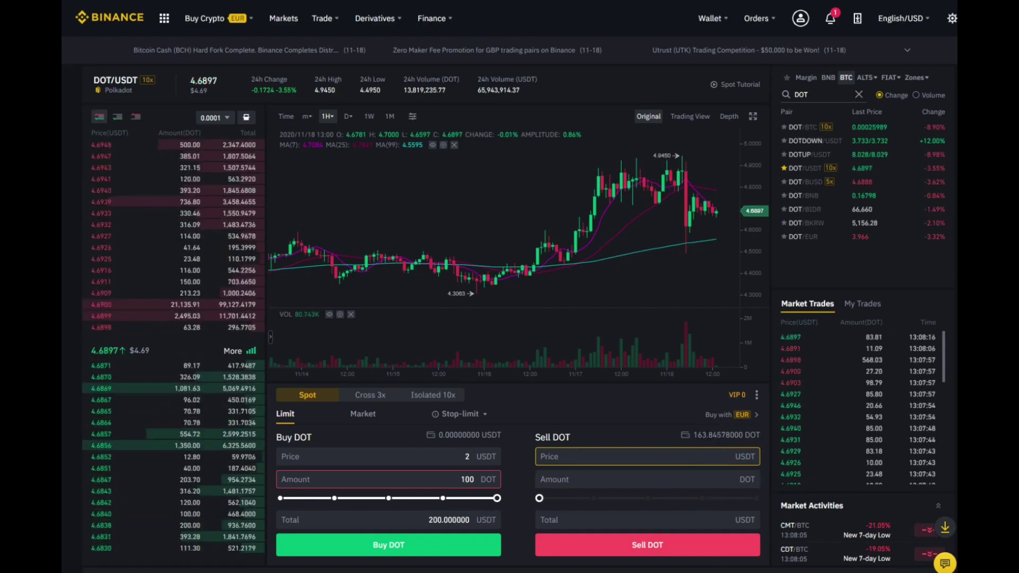
{"action": "type", "text": "100"}
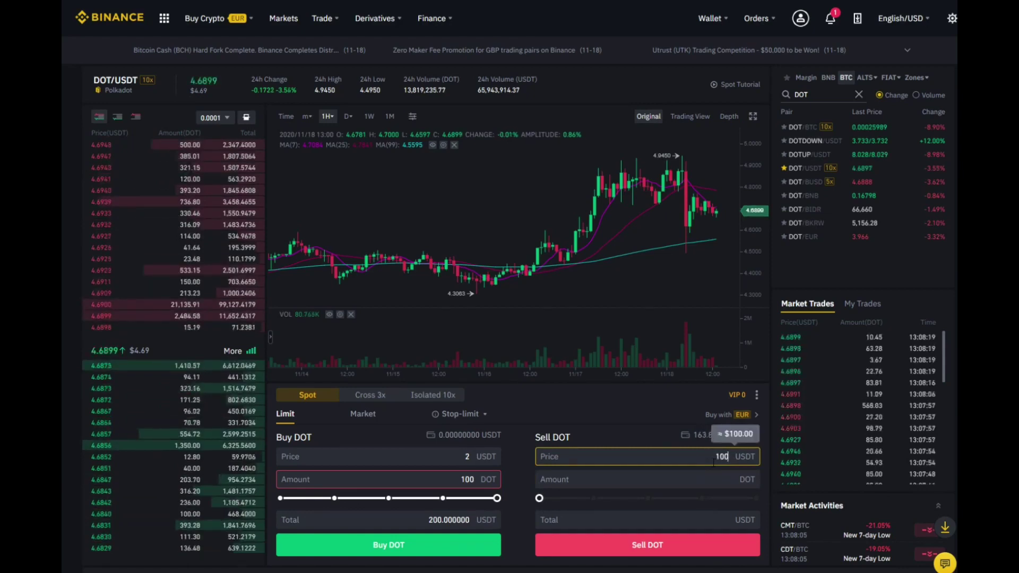
{"action": "left_click", "coordinate": [715, 479]}
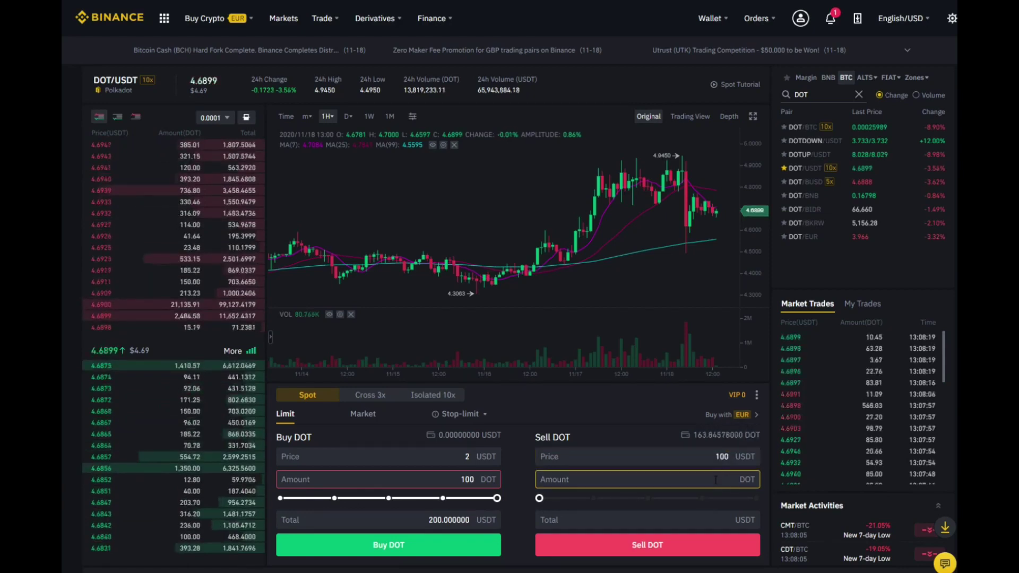
{"action": "type", "text": "10"}
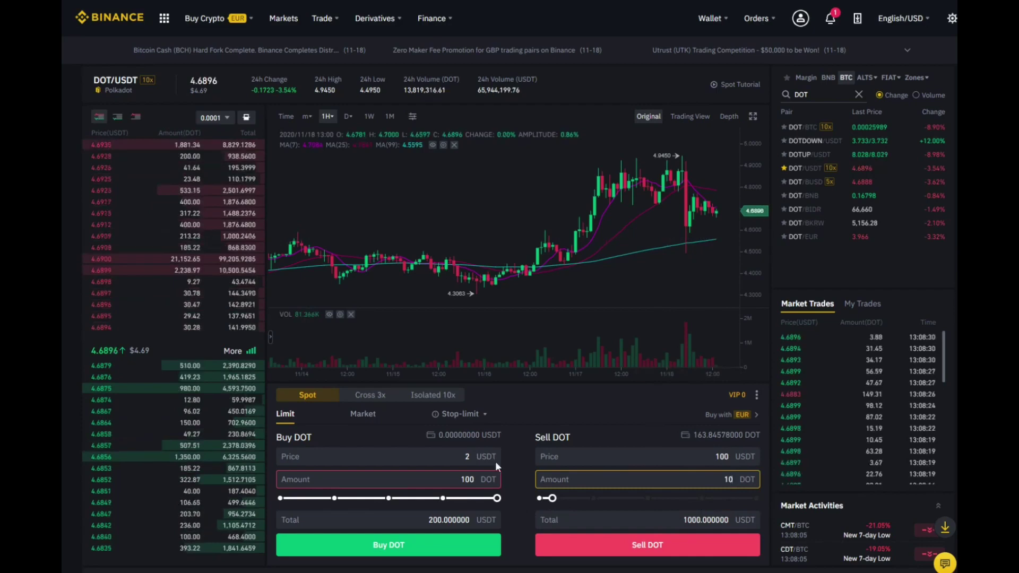
Open the Fiat and Spot wallet listing coins such as VET, DOT, RSR and BNB
{"action": "mouse_move", "coordinate": [322, 19]}
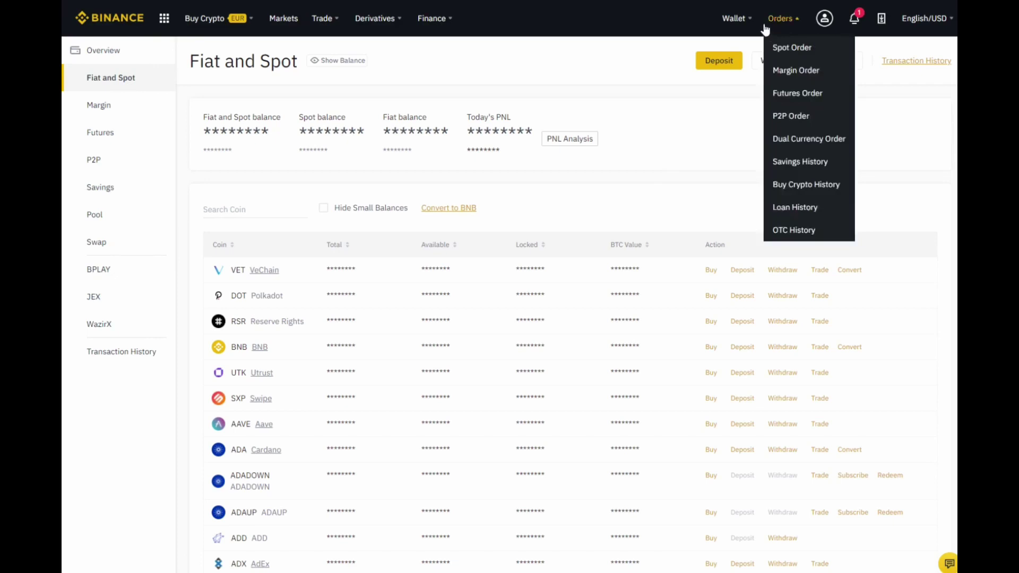
{"action": "mouse_move", "coordinate": [741, 25]}
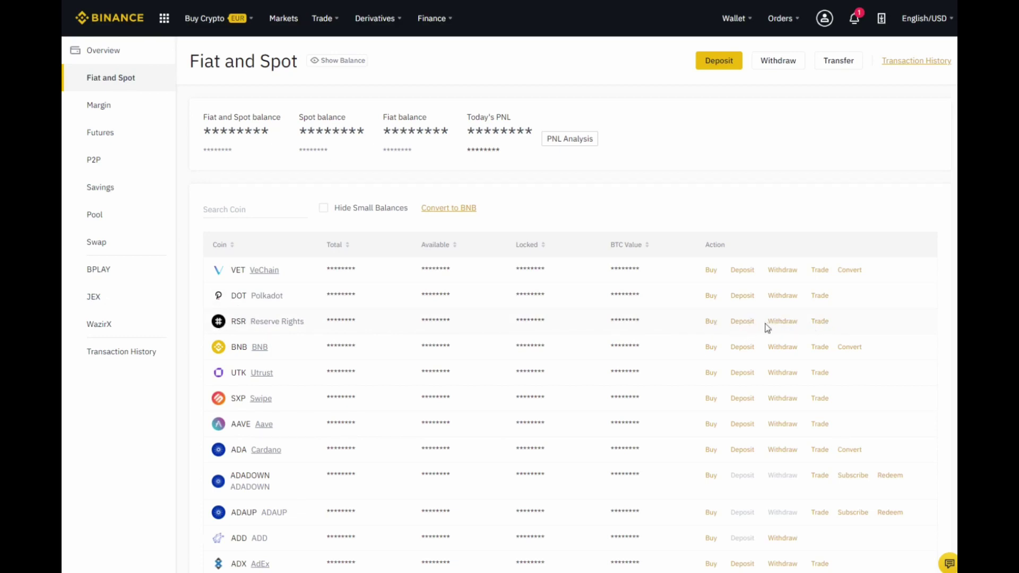
Open the RSR withdrawal form and fill the maximum 30030.37889000 RSR over Ethereum ERC20
{"action": "left_click", "coordinate": [787, 326]}
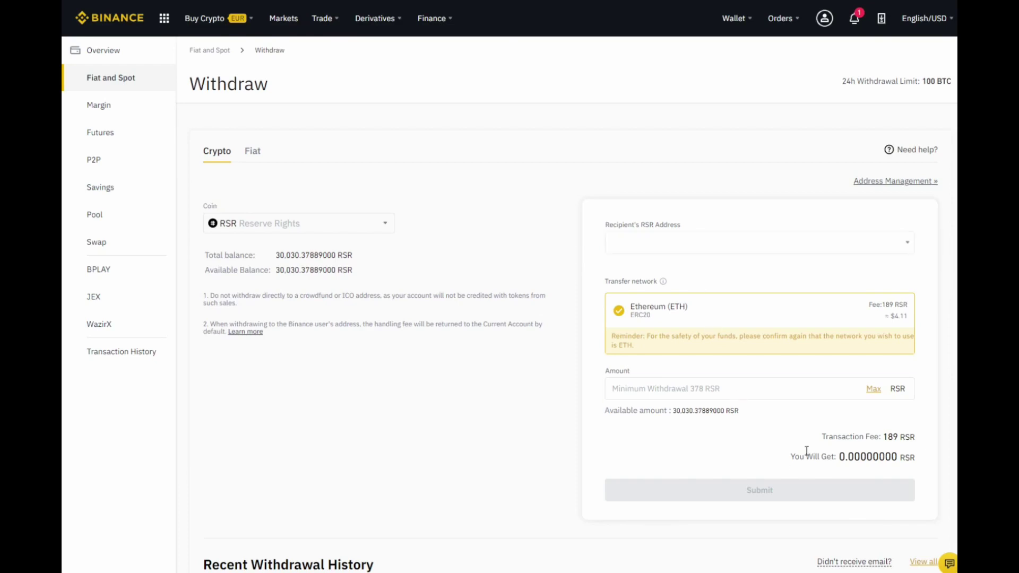
{"action": "left_click", "coordinate": [873, 390]}
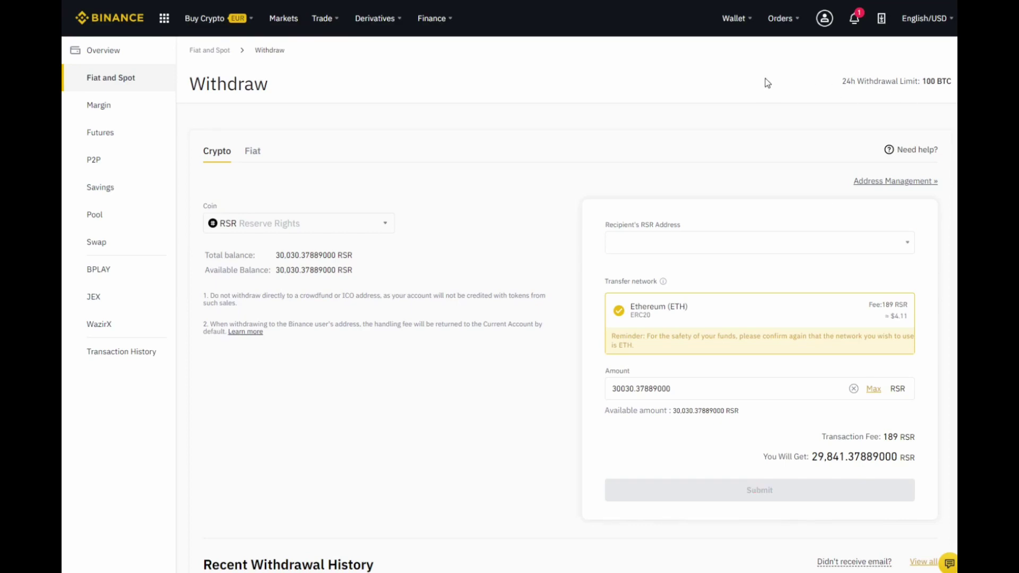
{"action": "mouse_move", "coordinate": [863, 20]}
Return to the Fiat and Spot balances and scroll down to the ALPHA row
{"action": "mouse_move", "coordinate": [734, 18]}
{"action": "left_click", "coordinate": [746, 73]}
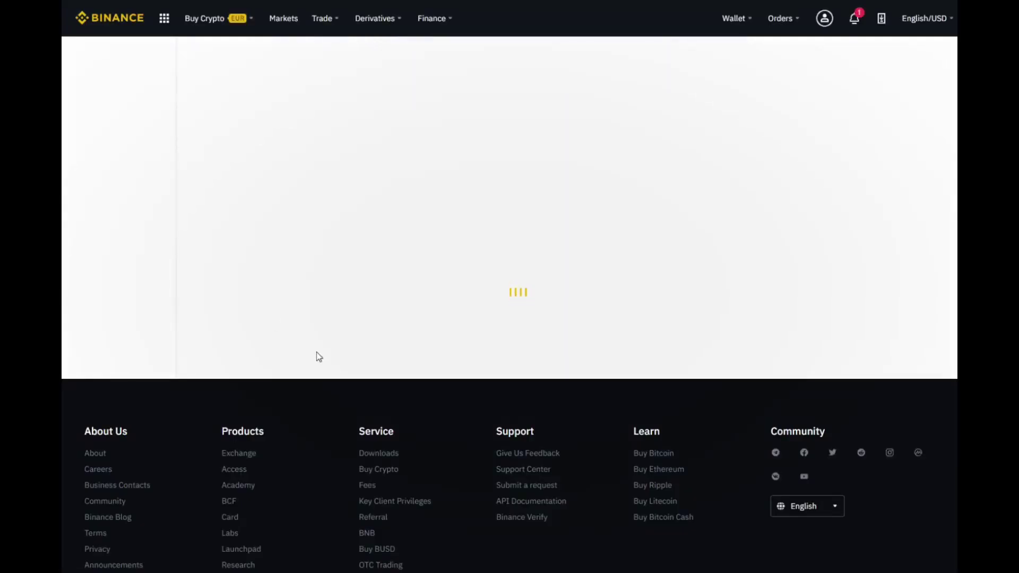
{"action": "scroll", "coordinate": [291, 371], "scroll_direction": "down", "scroll_amount": 1}
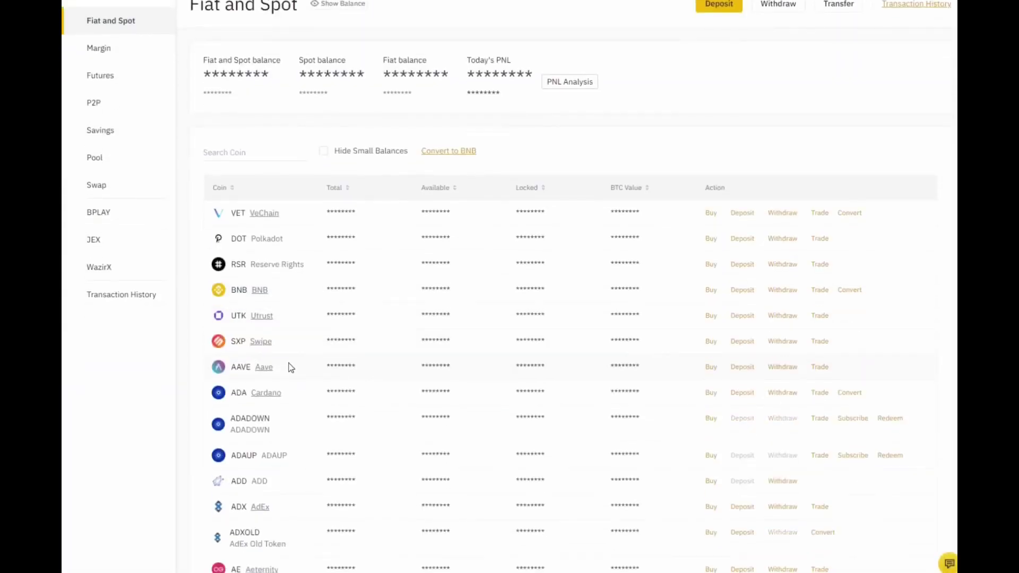
{"action": "scroll", "coordinate": [287, 358], "scroll_direction": "down", "scroll_amount": 6}
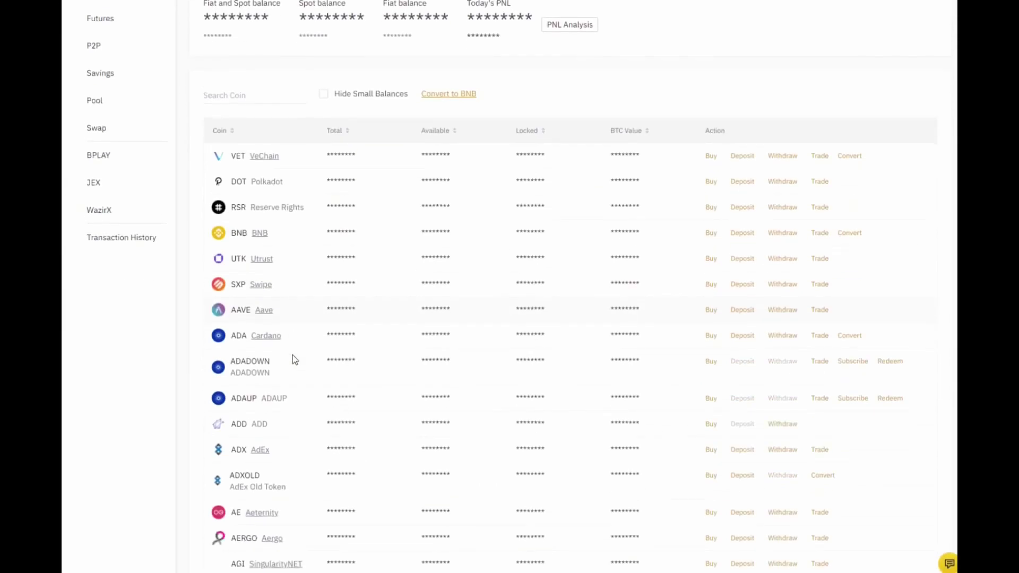
{"action": "scroll", "coordinate": [293, 355], "scroll_direction": "down", "scroll_amount": 2}
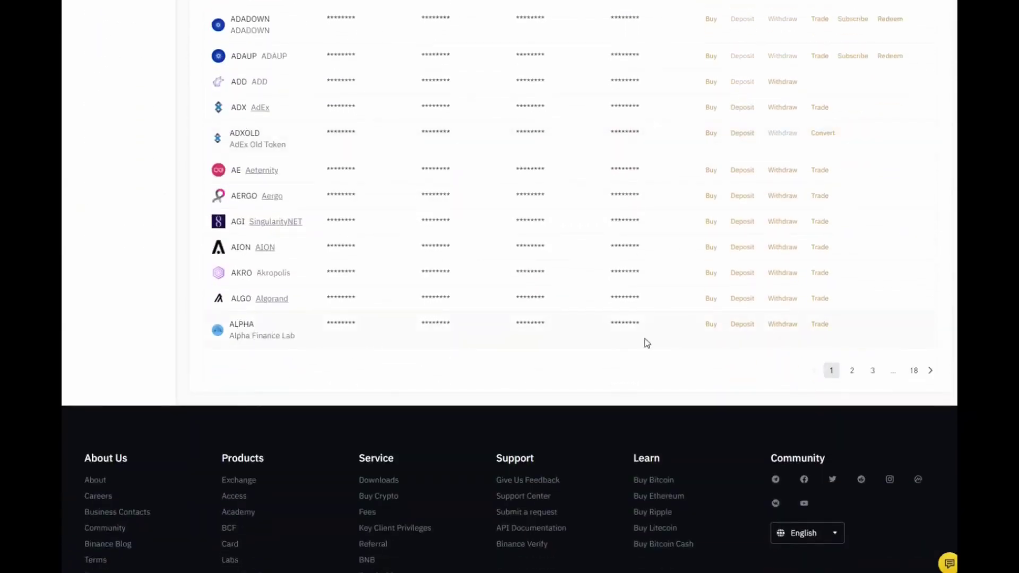
Open the ALPHA deposit page and scroll through it
{"action": "left_click", "coordinate": [743, 326]}
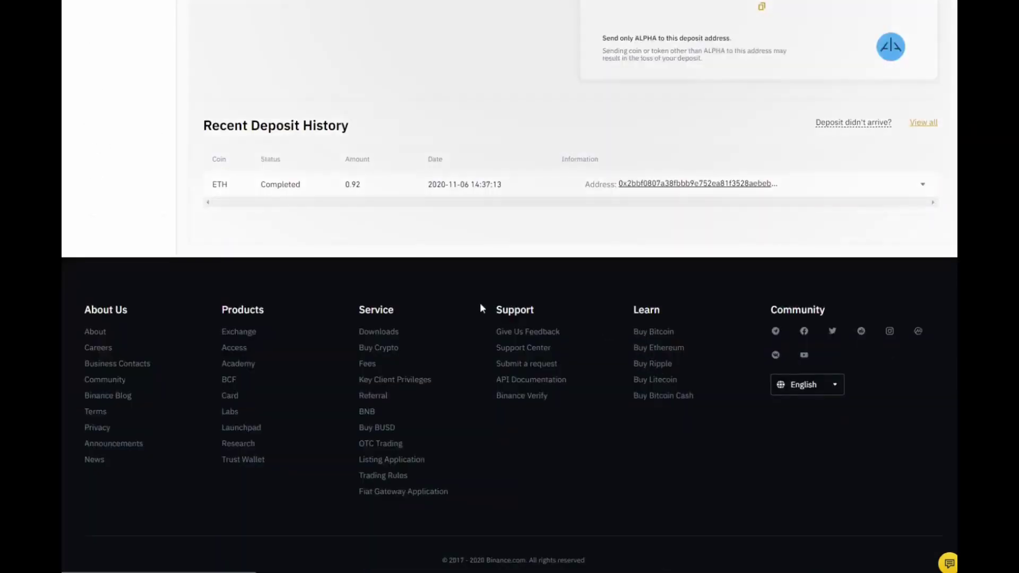
{"action": "scroll", "coordinate": [475, 302], "scroll_direction": "up", "scroll_amount": 3}
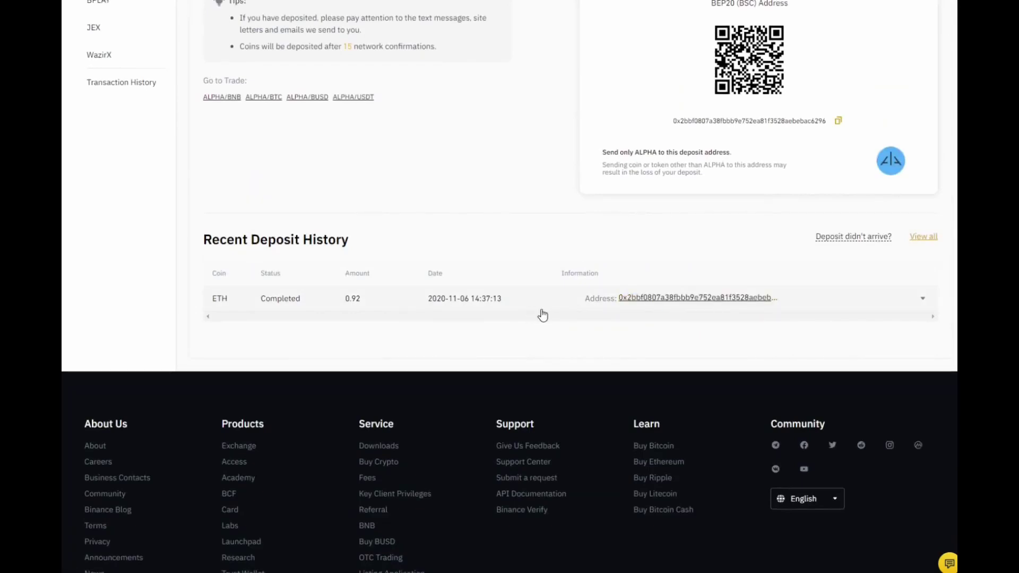
{"action": "scroll", "coordinate": [542, 316], "scroll_direction": "up", "scroll_amount": 3}
{"action": "scroll", "coordinate": [534, 314], "scroll_direction": "down", "scroll_amount": 4}
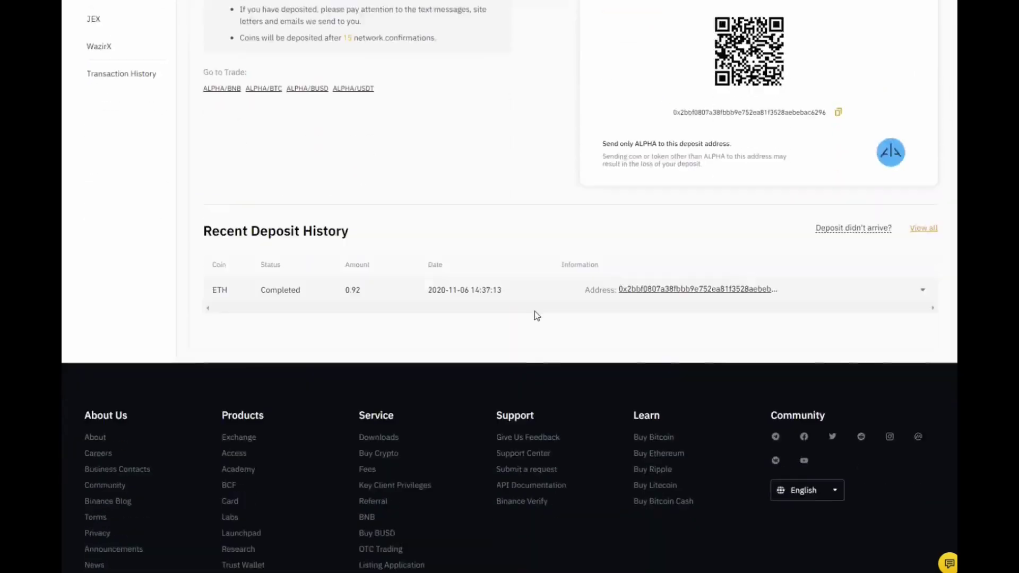
{"action": "scroll", "coordinate": [454, 265], "scroll_direction": "up", "scroll_amount": 8}
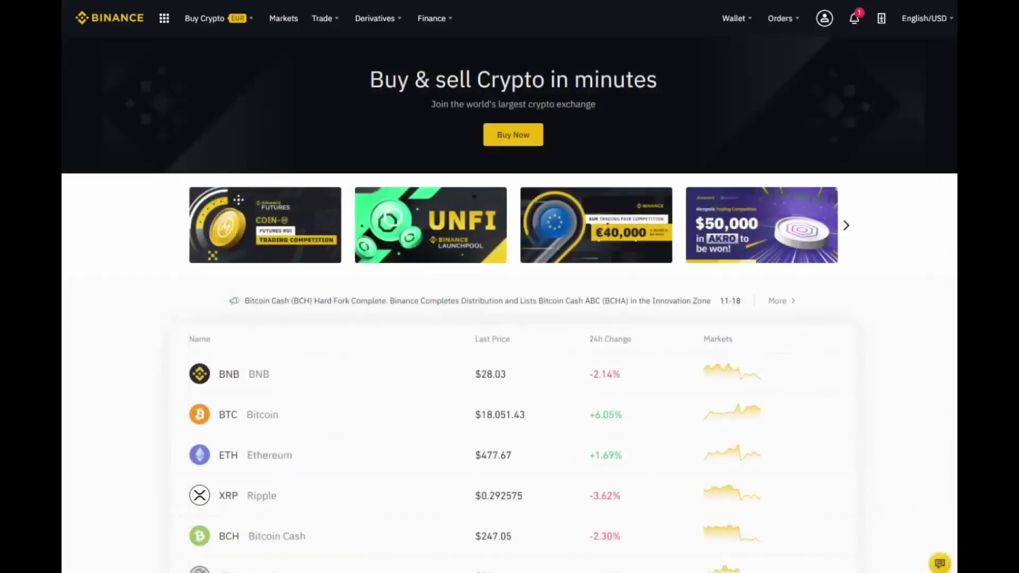